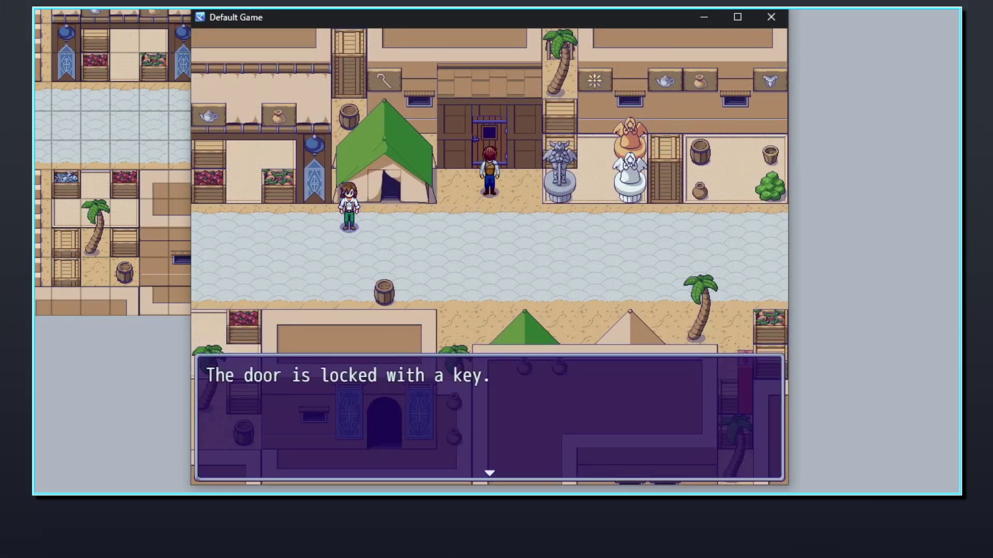
In the playtest, find the door locked, then examine the barrel to get the key.
key("Down")
key("Down")
key("Left")
key("Left")
key("Return")
key("Return")
Walk back and unlock the door with the key.
key("Right")
key("Right")
key("Up")
key("Up")
key("Up")
key("Return")
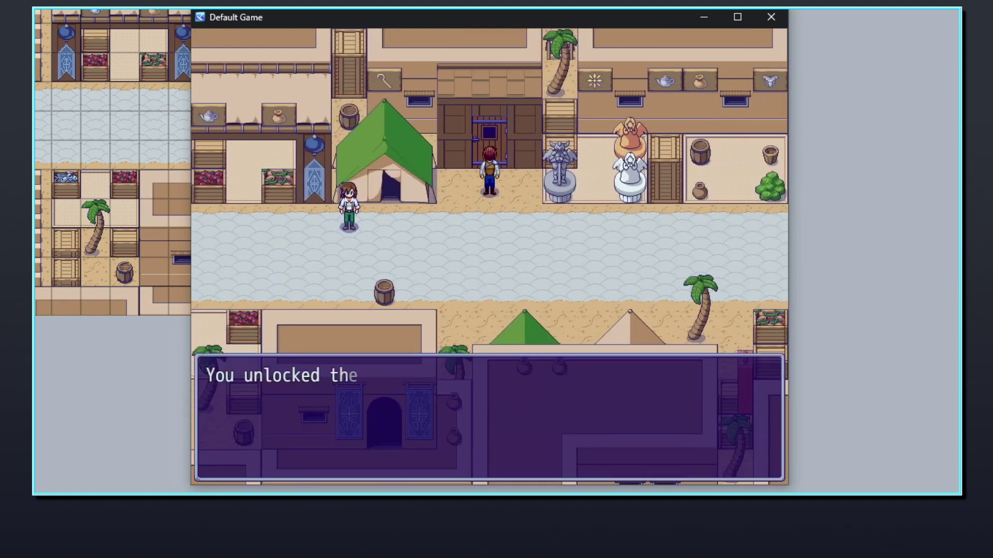
key("Return")
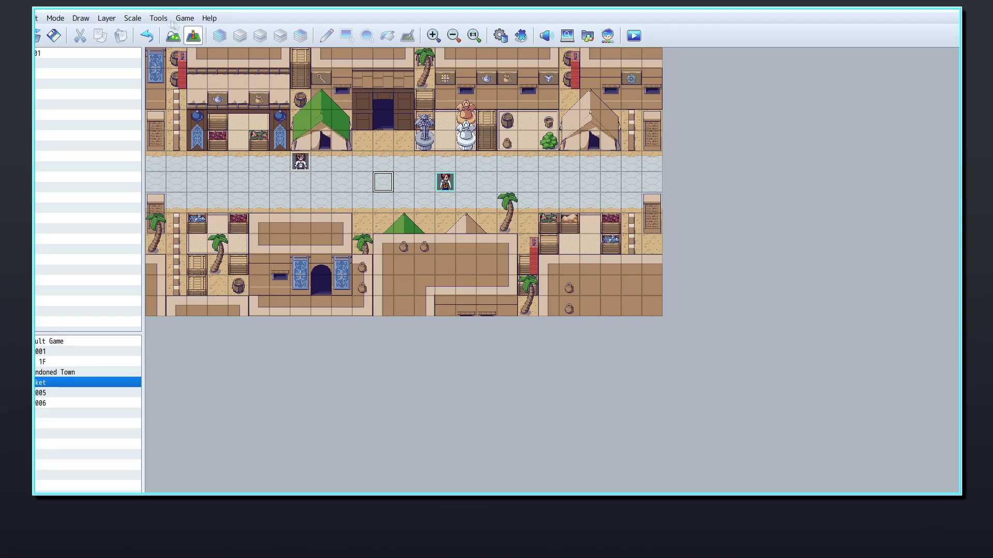
left_click(158, 18)
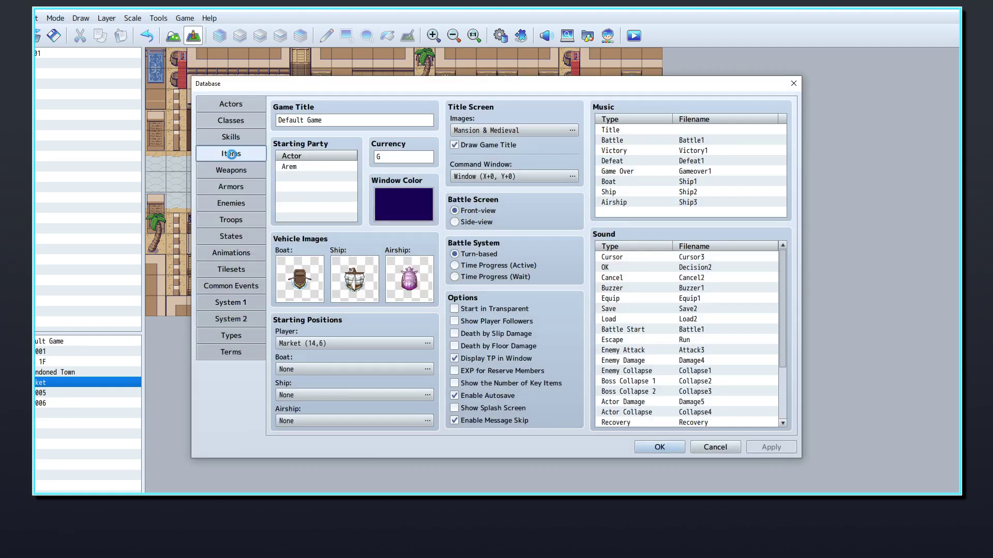
Add item 0060 'Key' with the key icon in the Database Items list.
left_click(231, 154)
left_click_drag(376, 170, 383, 293)
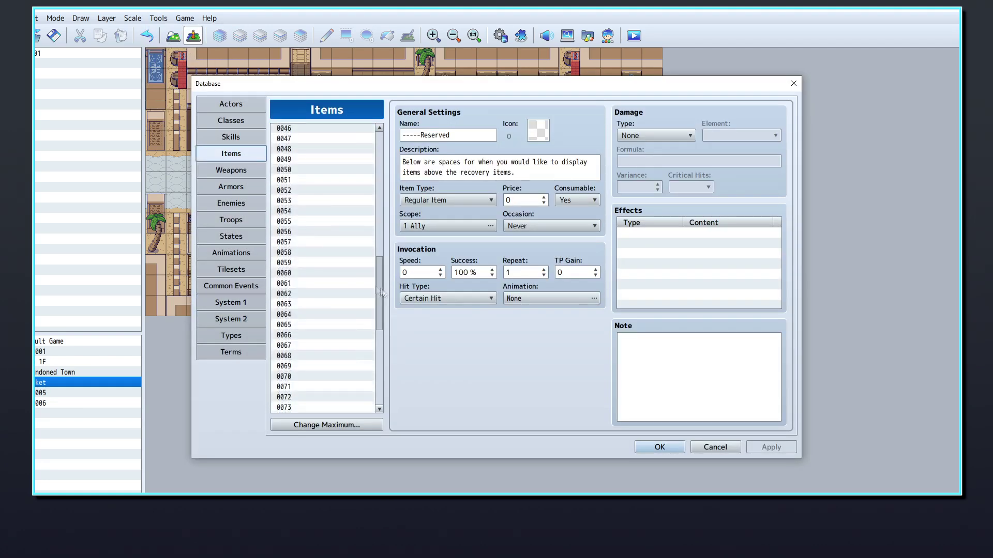
left_click(333, 275)
left_click(438, 137)
type("Key")
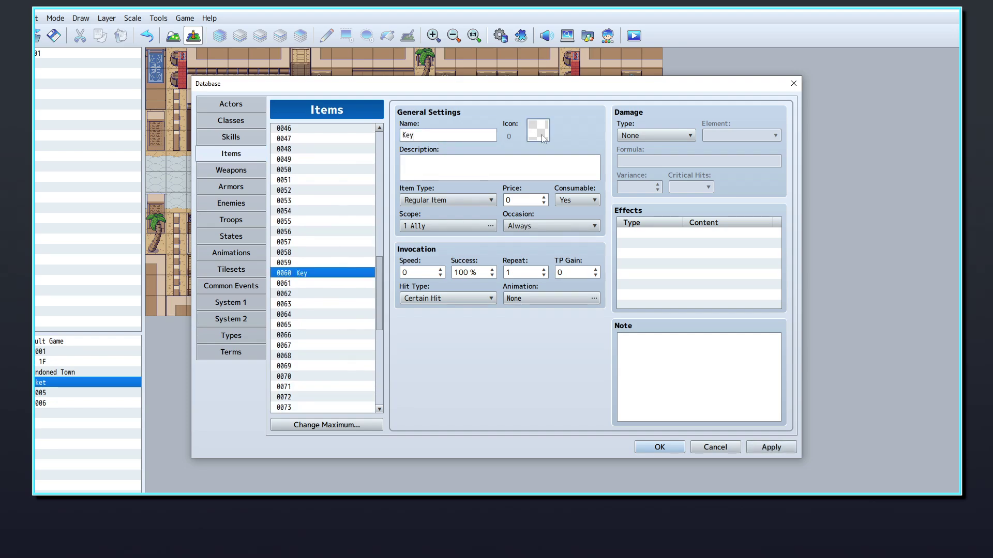
double_click(539, 132)
scroll(497, 263, "down", 2)
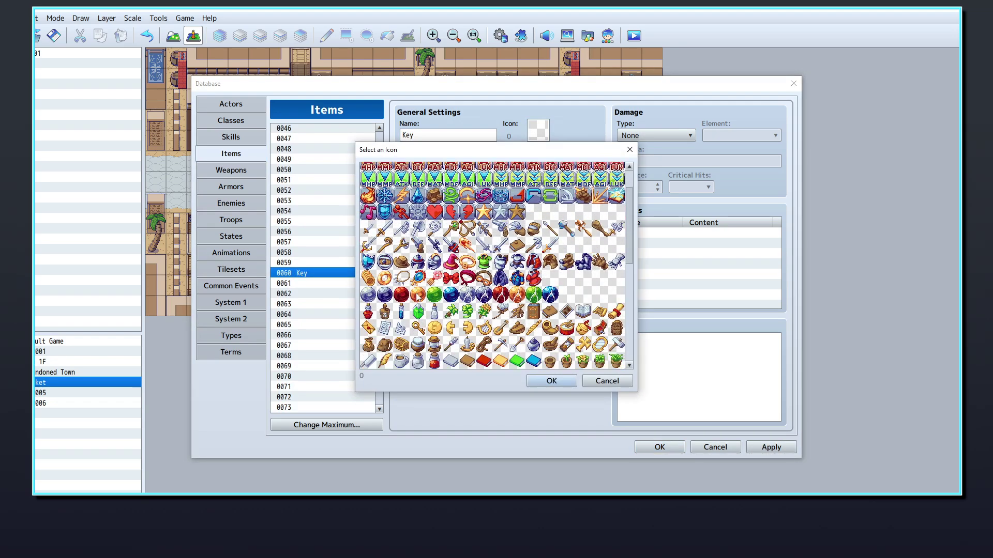
scroll(497, 263, "down", 2)
double_click(419, 297)
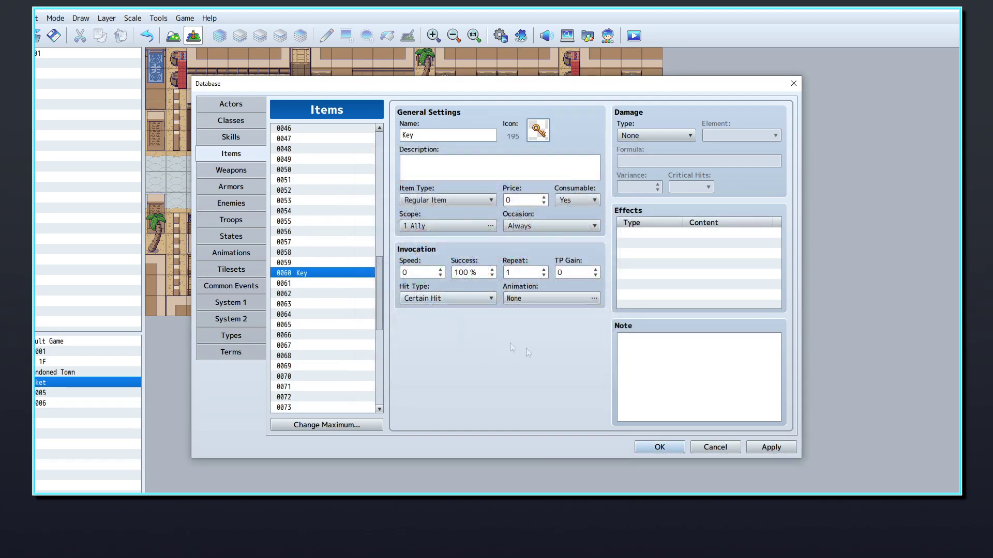
key("Return")
Create a new event on the map tile using the closed PixelFantasy_Door1 door graphic.
double_click(386, 126)
double_click(283, 330)
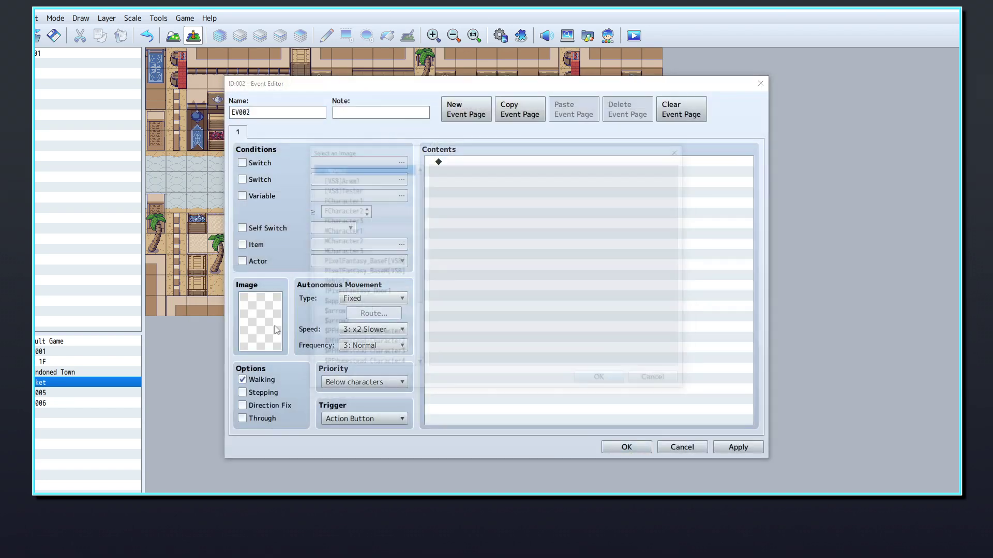
left_click(367, 292)
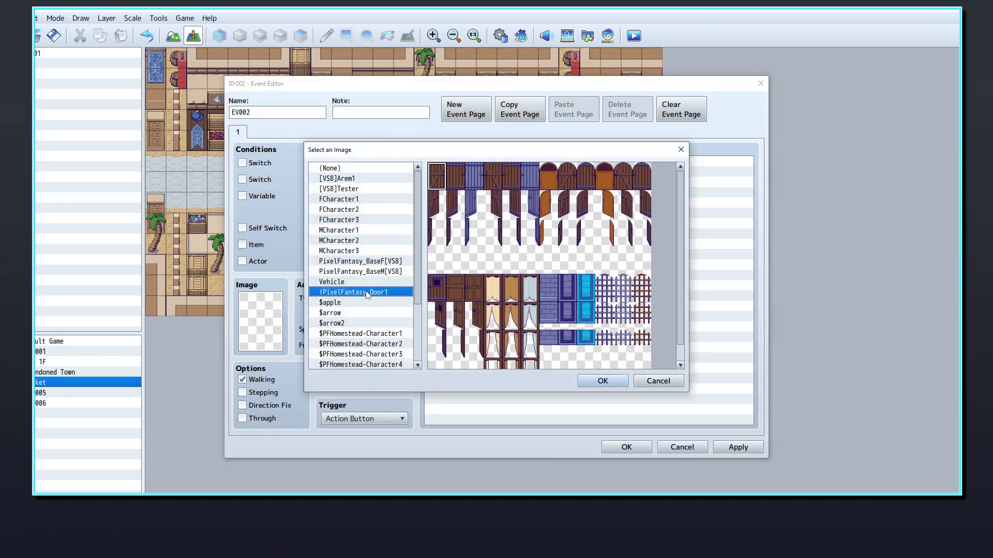
double_click(448, 295)
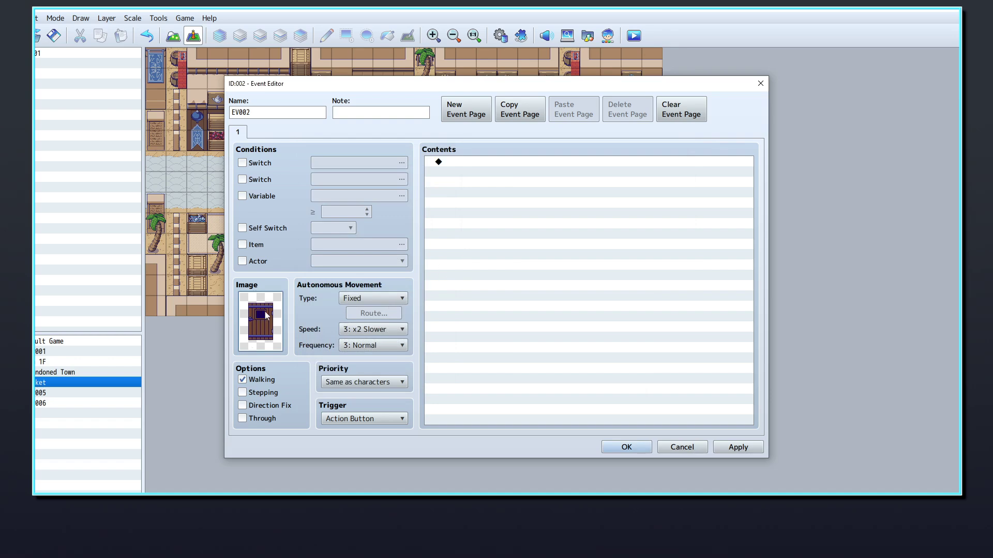
Add a Show Text message 'The door is locked with a key.' to page 1.
right_click(476, 204)
left_click(490, 210)
left_click(497, 166)
type("The do")
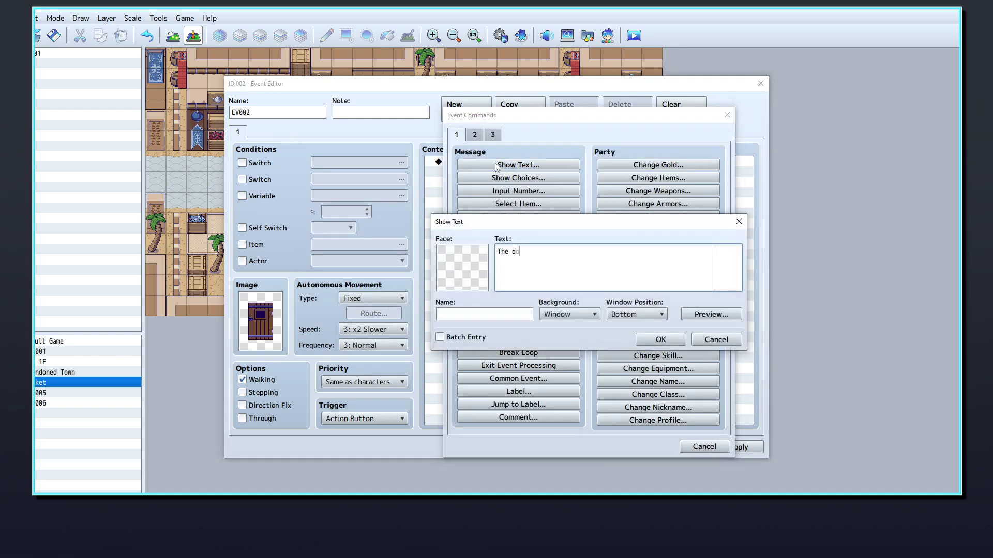
type("or is locked with a key.")
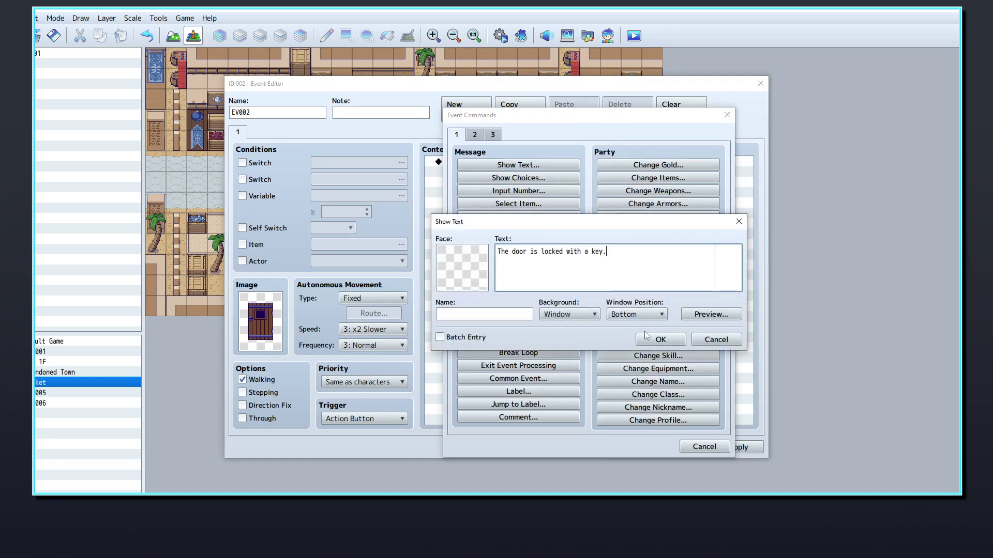
left_click(649, 338)
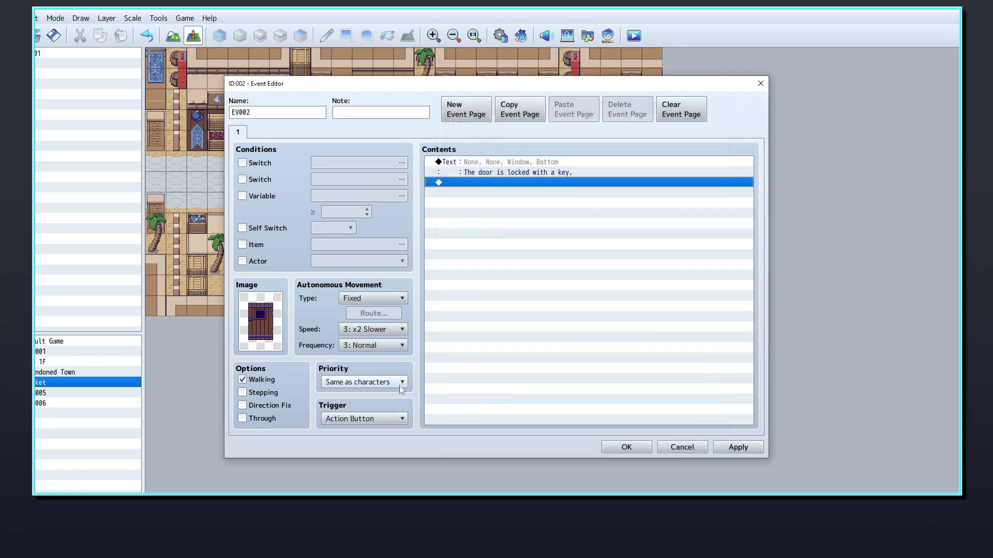
Turn off Walking and turn on Direction Fix for the door's page 1.
left_click(260, 380)
left_click(272, 406)
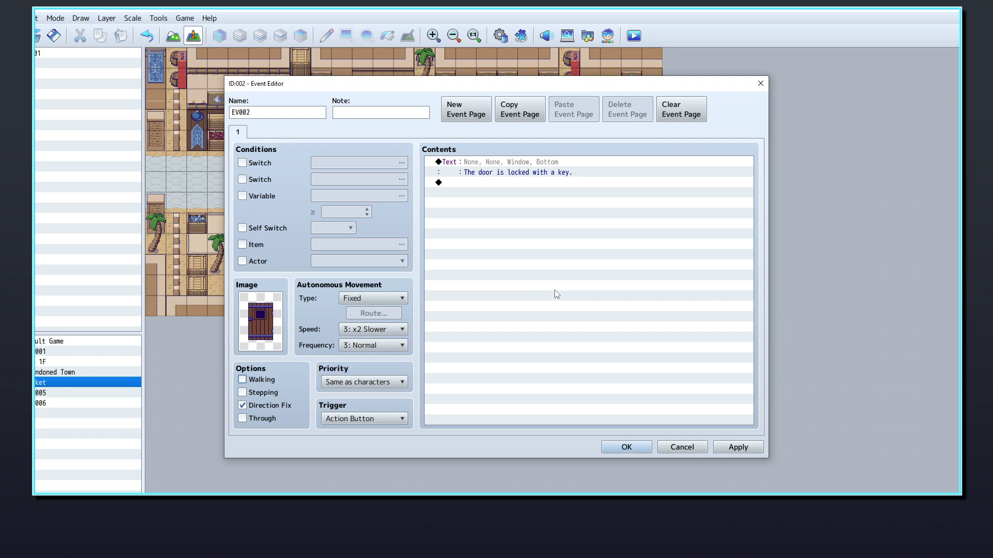
Copy page 1 into a new page 2 conditioned on holding item 0060 Key.
left_click(521, 114)
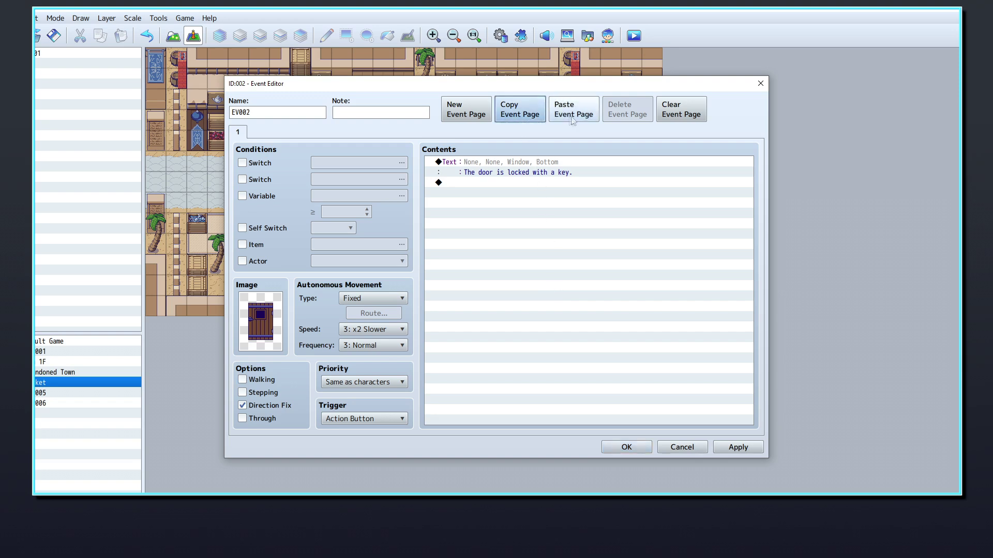
left_click(573, 116)
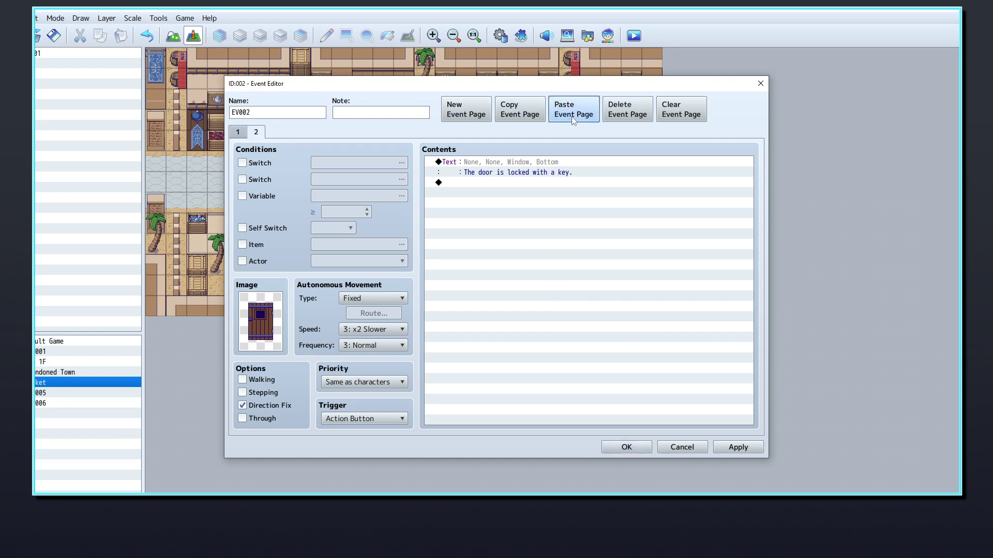
left_click(246, 247)
left_click(319, 244)
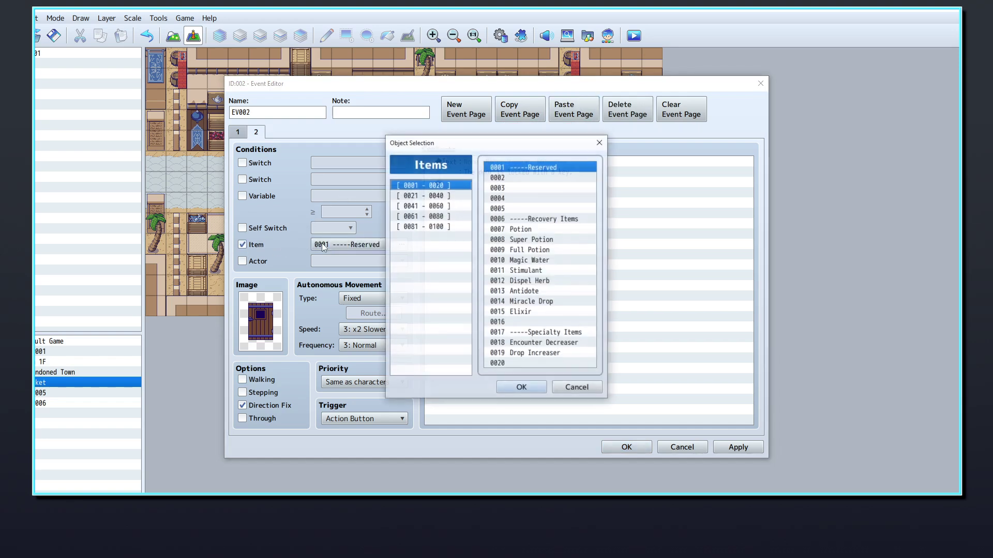
left_click(431, 215)
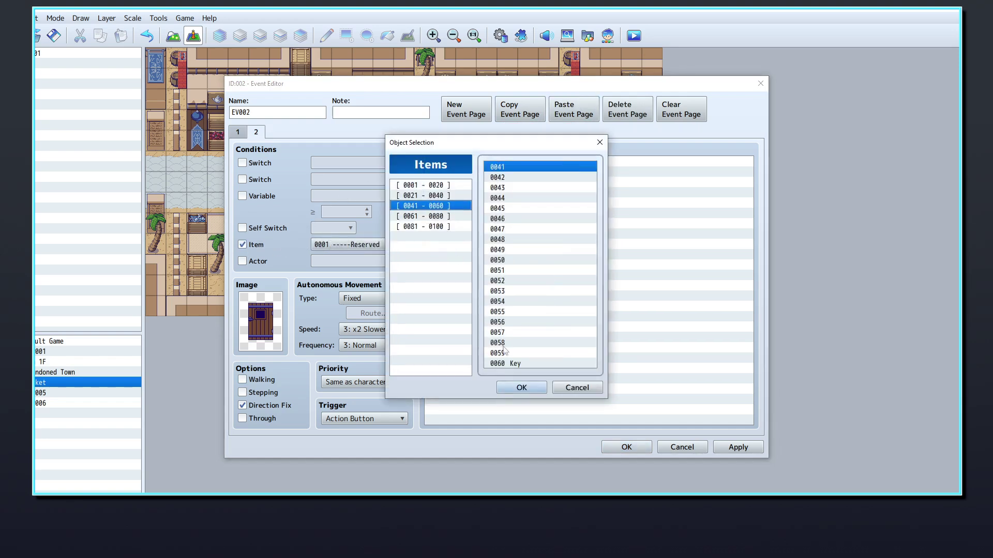
double_click(527, 363)
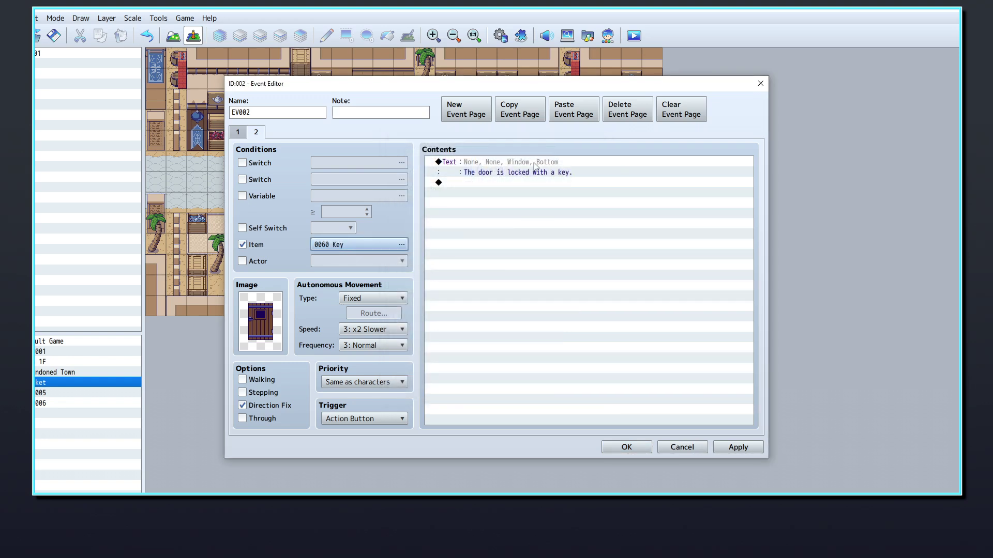
left_click(510, 245)
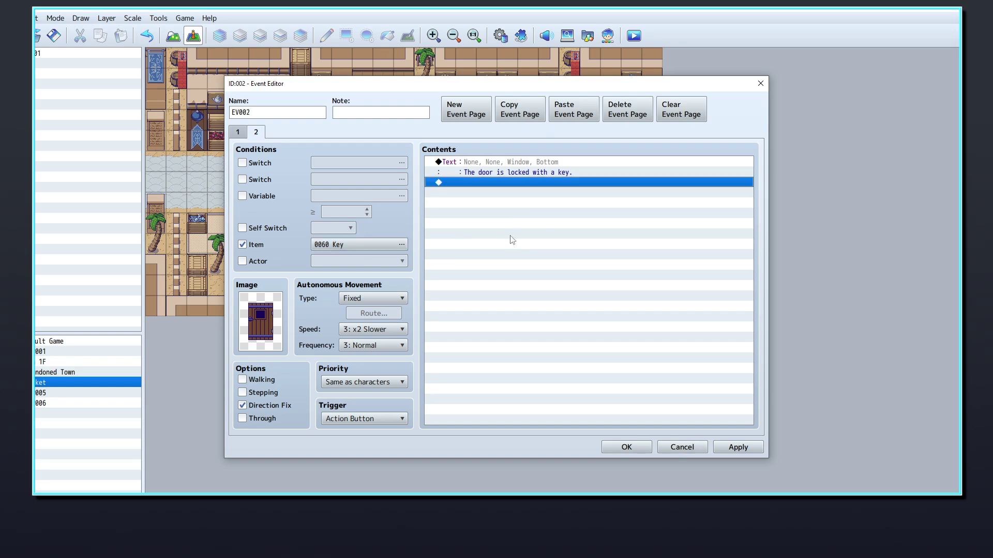
right_click(524, 163)
Change page 2's message to 'You unlocked the door with the key.' and add Play SE Door1.
left_click(543, 181)
key("ctrl+a")
type("You unlocked the door with the key.")
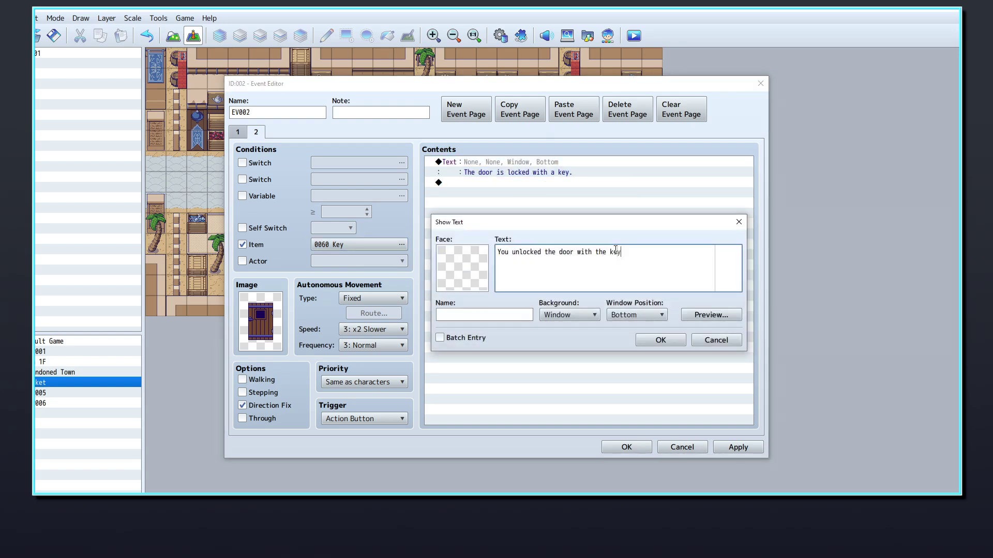
left_click(660, 340)
double_click(542, 194)
left_click(658, 391)
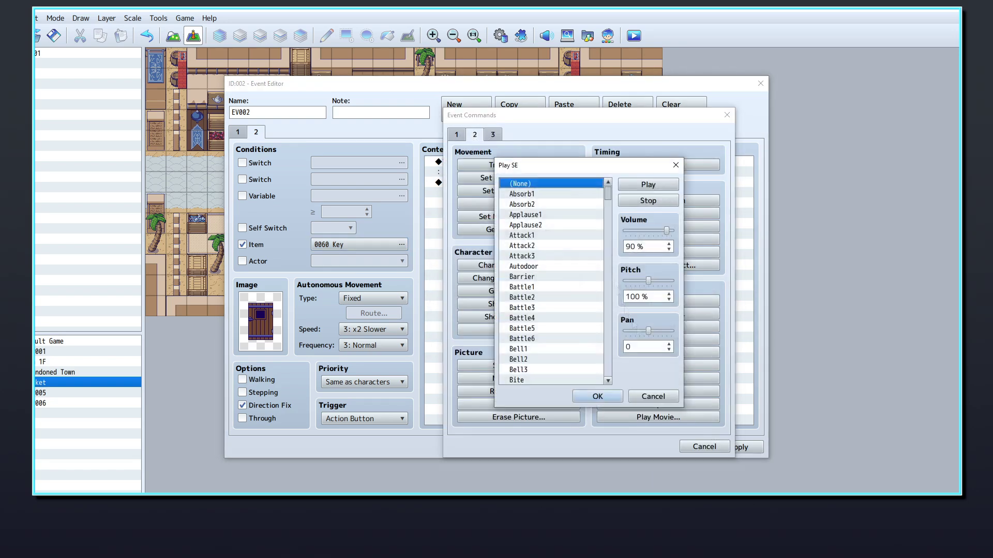
left_click_drag(612, 198, 611, 240)
left_click(543, 284)
left_click(592, 396)
Add a Change Items command that removes one Key.
double_click(538, 227)
left_click(658, 178)
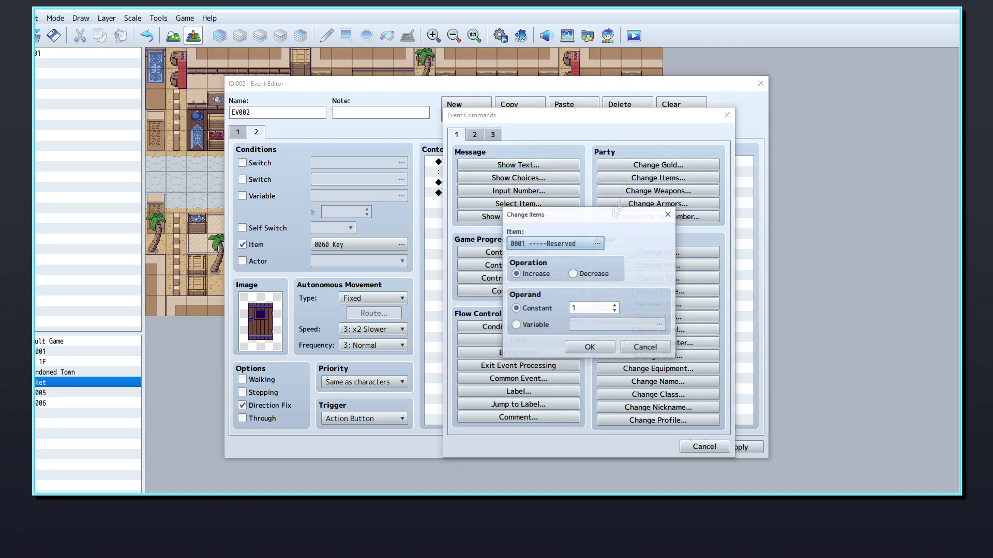
left_click(597, 244)
left_click(523, 217)
left_click(627, 381)
left_click(613, 404)
left_click(589, 347)
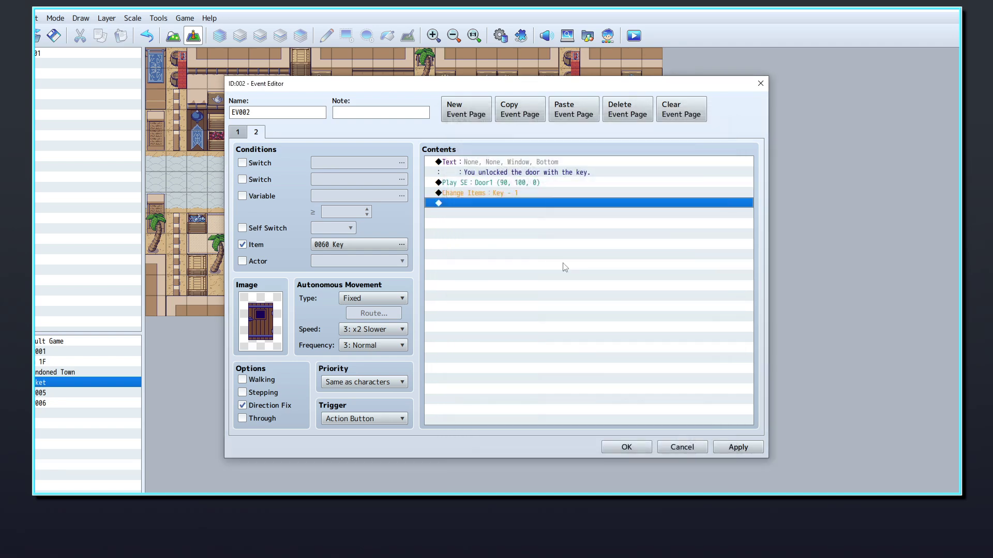
Add Control Self Switch A set to ON.
right_click(563, 266)
left_click(574, 268)
left_click(503, 277)
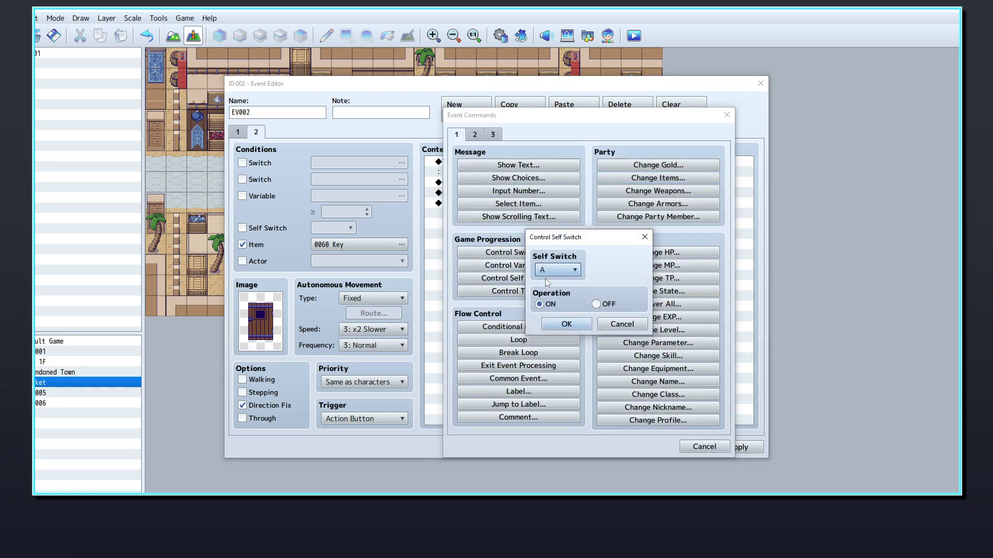
left_click(554, 323)
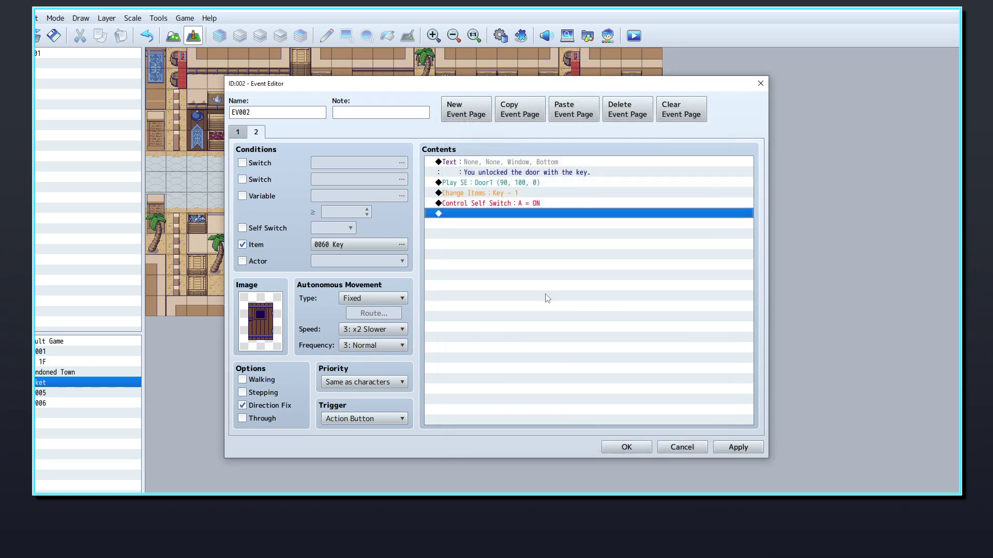
left_click(465, 109)
Give page 3 a self switch A condition, the open PixelFantasy_Door1 image, and Below characters priority.
left_click(242, 229)
double_click(261, 319)
left_click(361, 292)
scroll(442, 361, "down", 1)
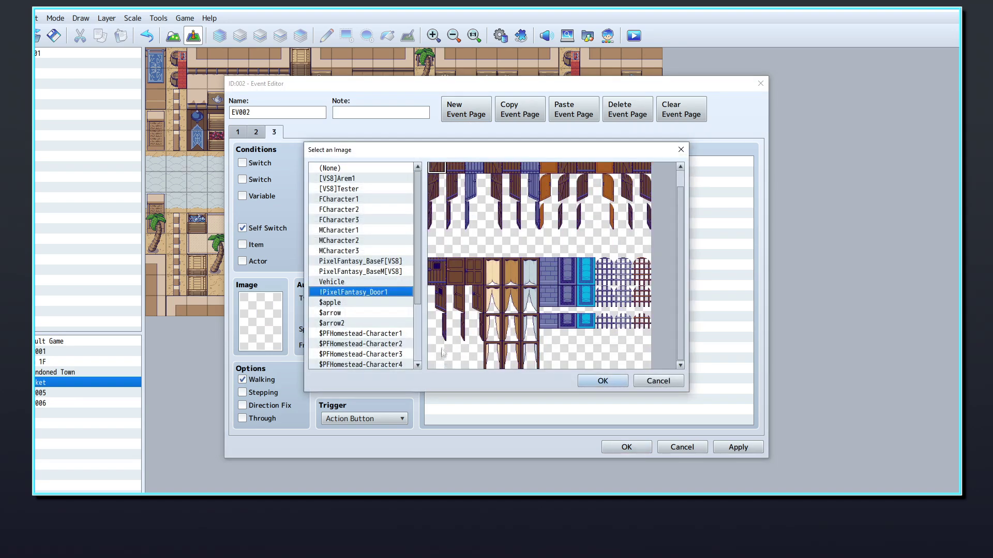
double_click(442, 336)
left_click(372, 383)
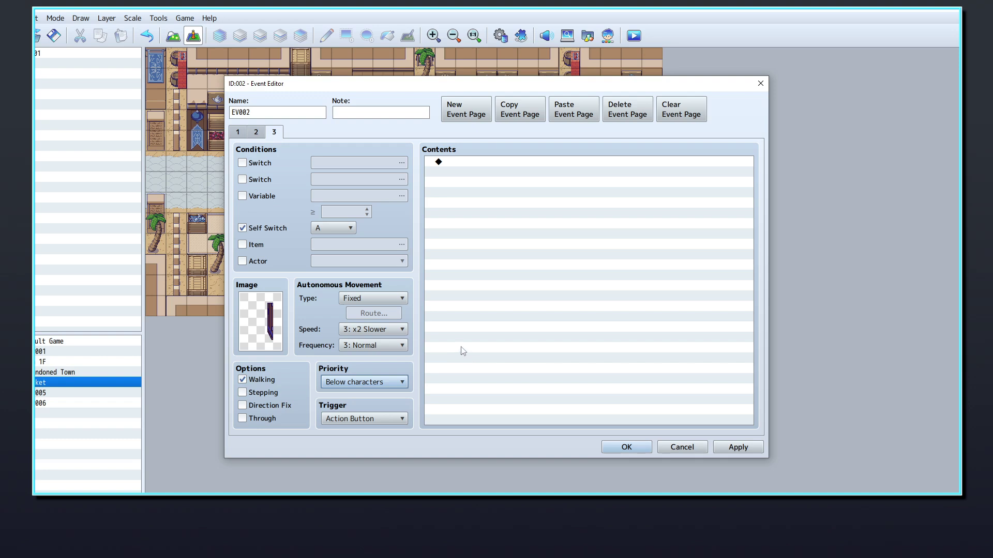
Set page 3's trigger to Player Touch and add Transfer Player targeting the Inn 1F map.
left_click(402, 420)
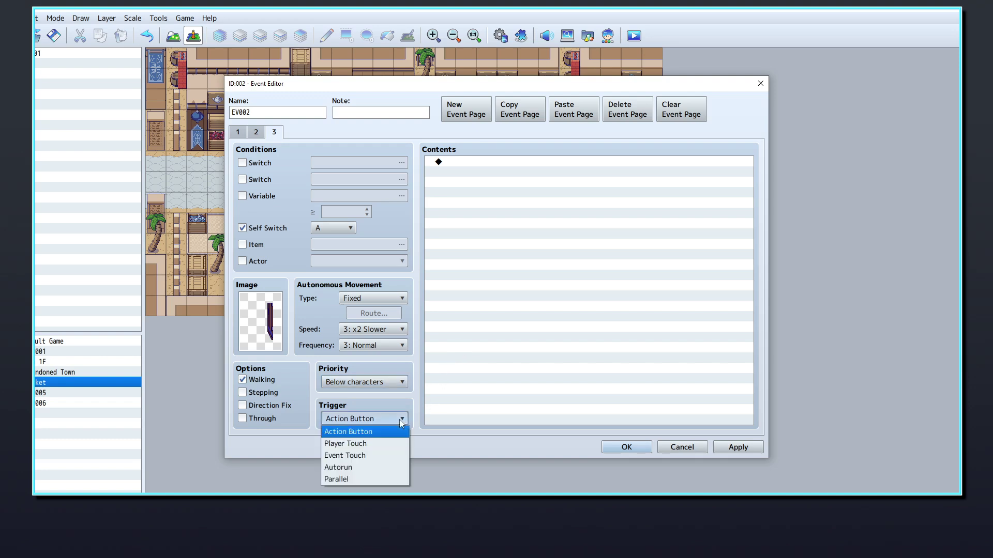
left_click(345, 444)
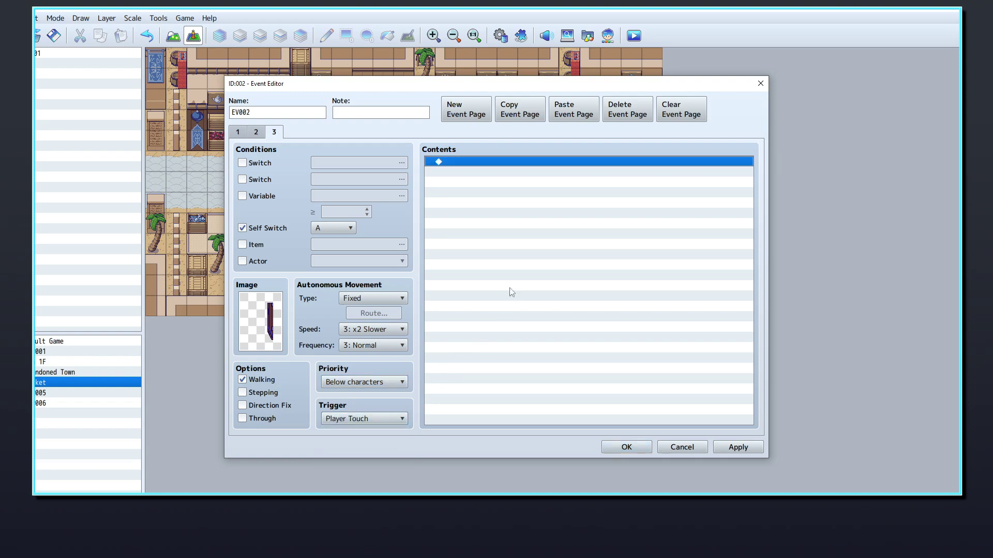
double_click(510, 291)
left_click(475, 135)
left_click(486, 165)
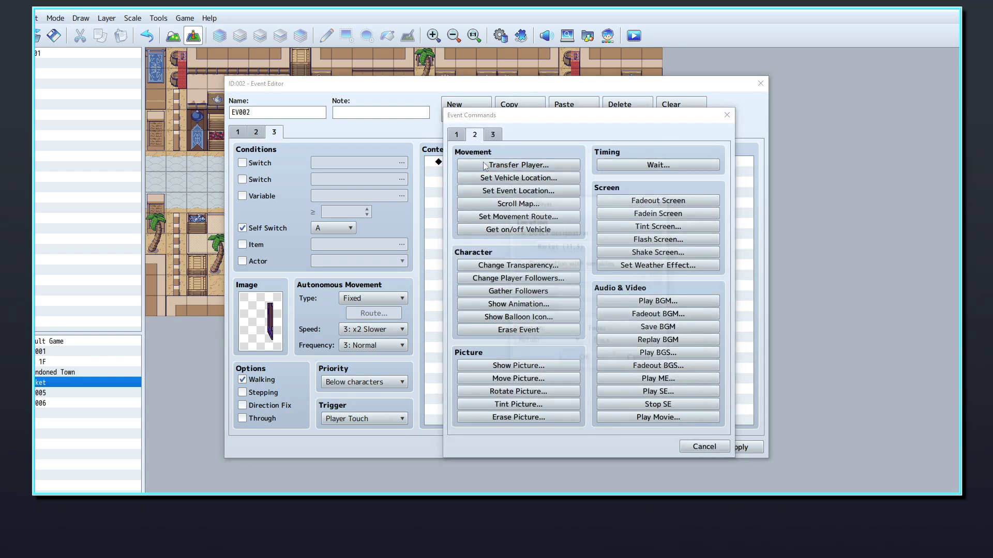
left_click(589, 249)
left_click(370, 132)
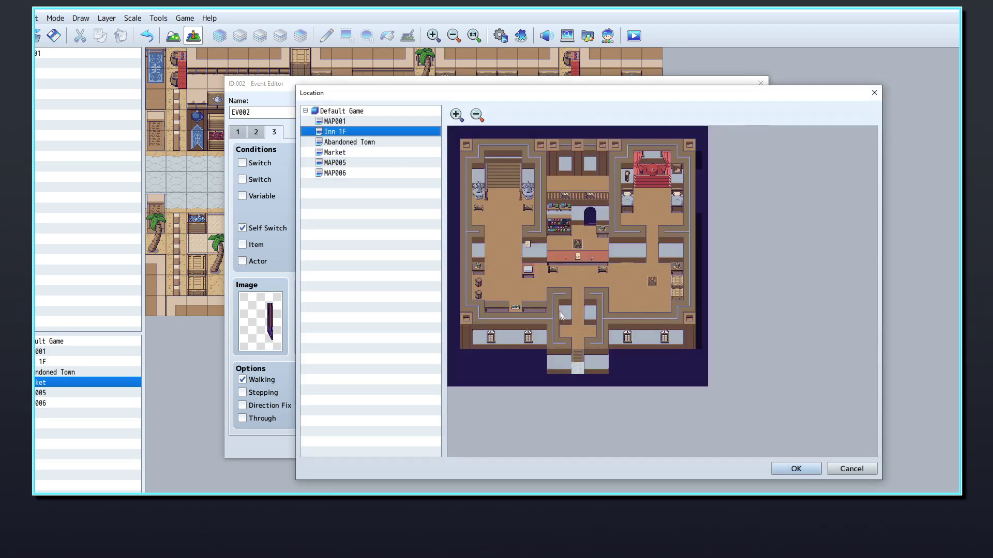